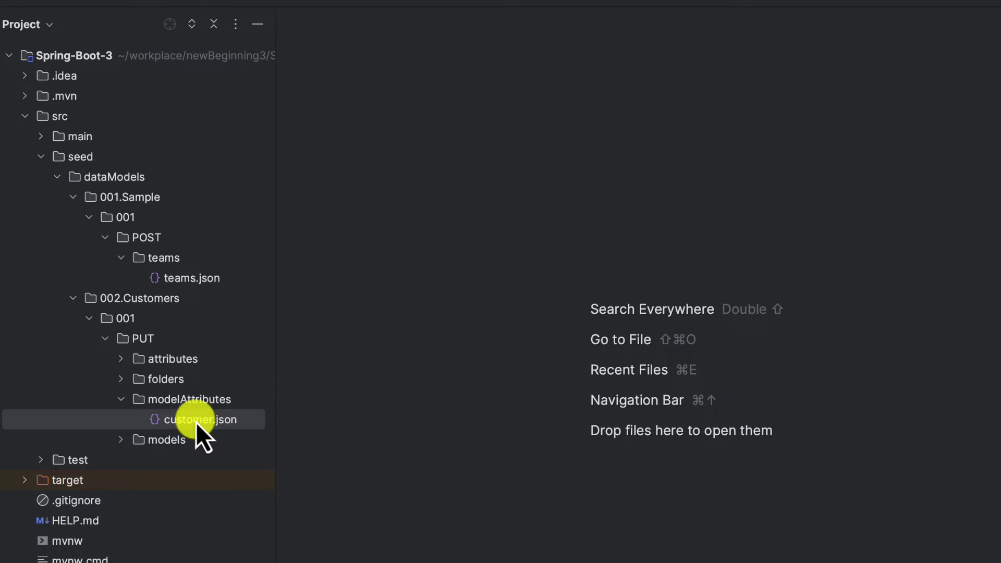
Open customer.json from 002.Customers/001/PUT/modelAttributes and place the caret on line 13.
double_click(192, 421)
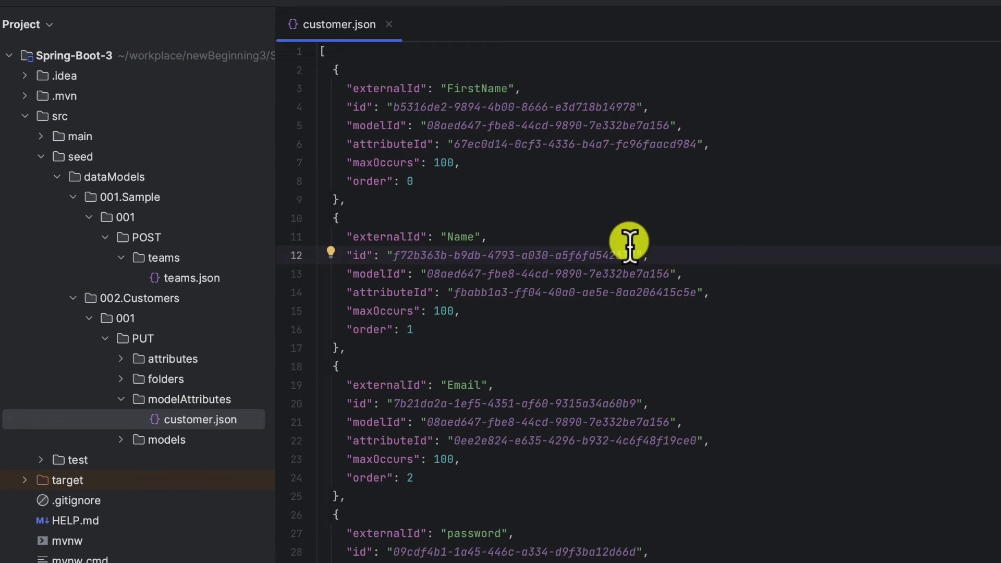
click(644, 272)
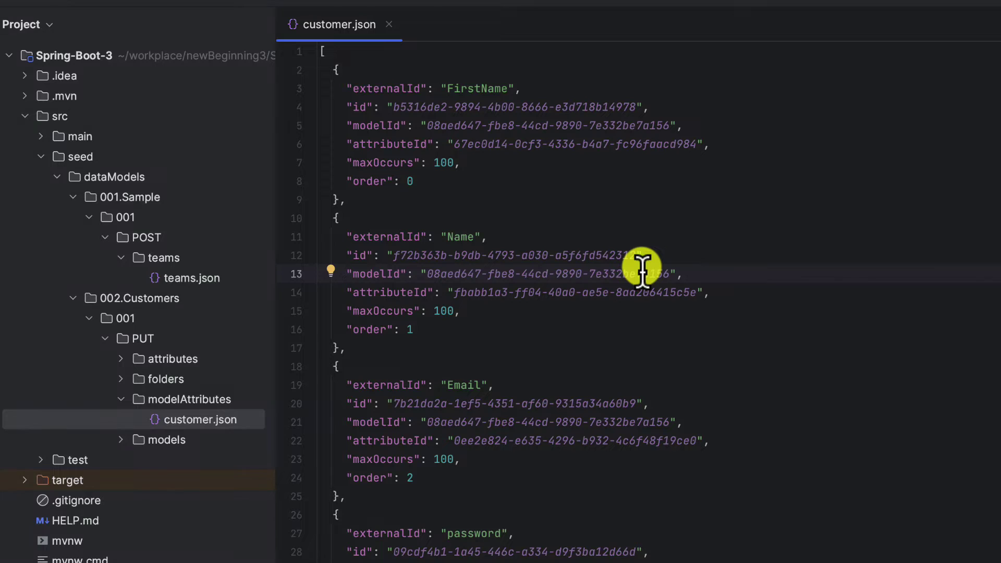
Find UUID 08aed647-fbe8-44cd-9890-7e332be7a156 in the file, testing Match Case on and off.
key(ctrl+f)
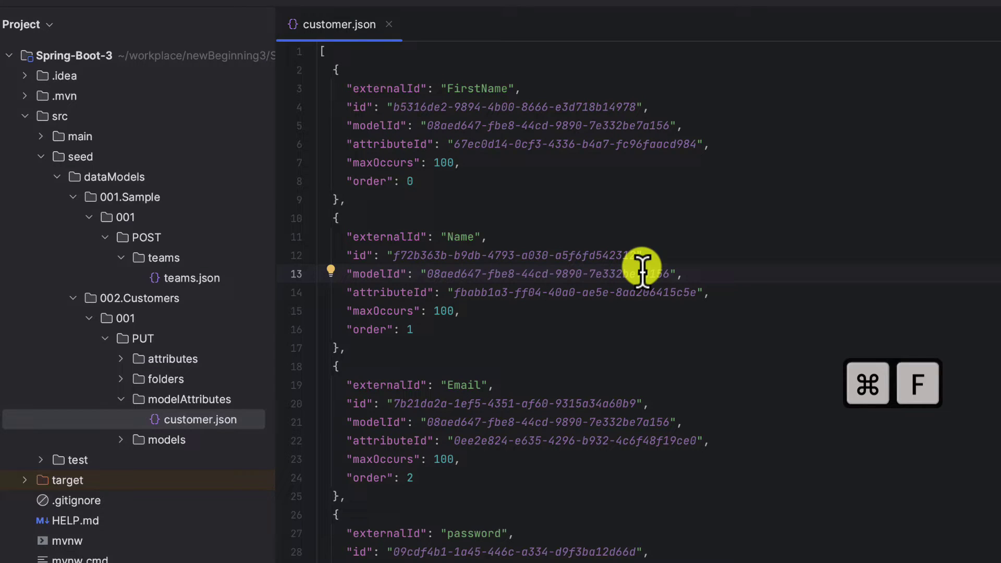
key(ctrl+f)
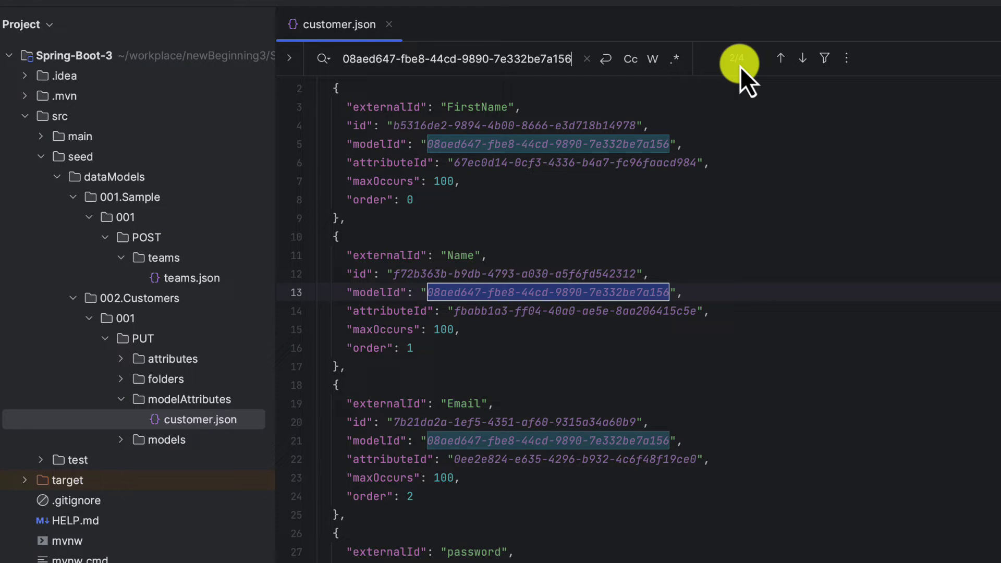
click(632, 59)
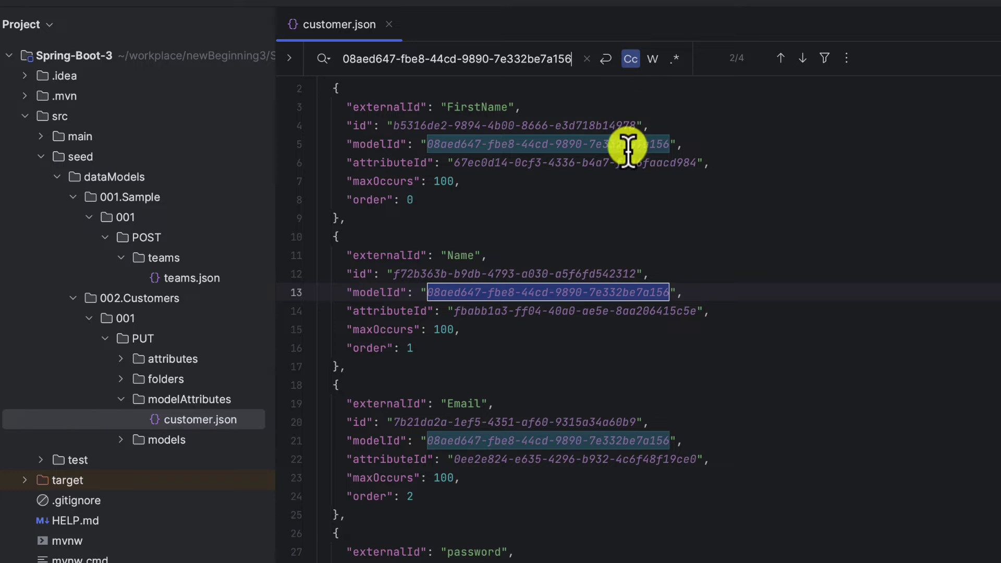
click(553, 58)
key(BackSpace)
text(A)
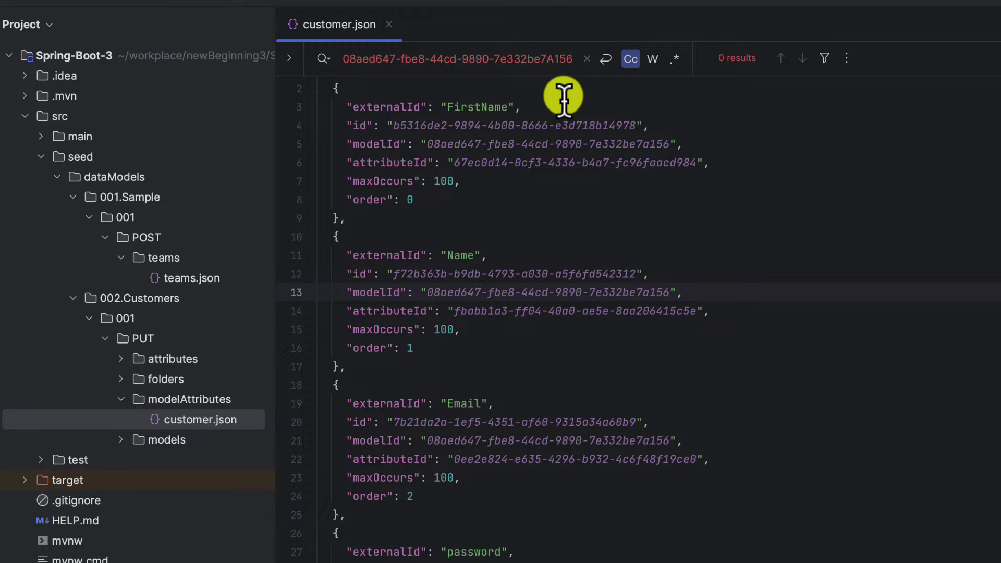
click(636, 61)
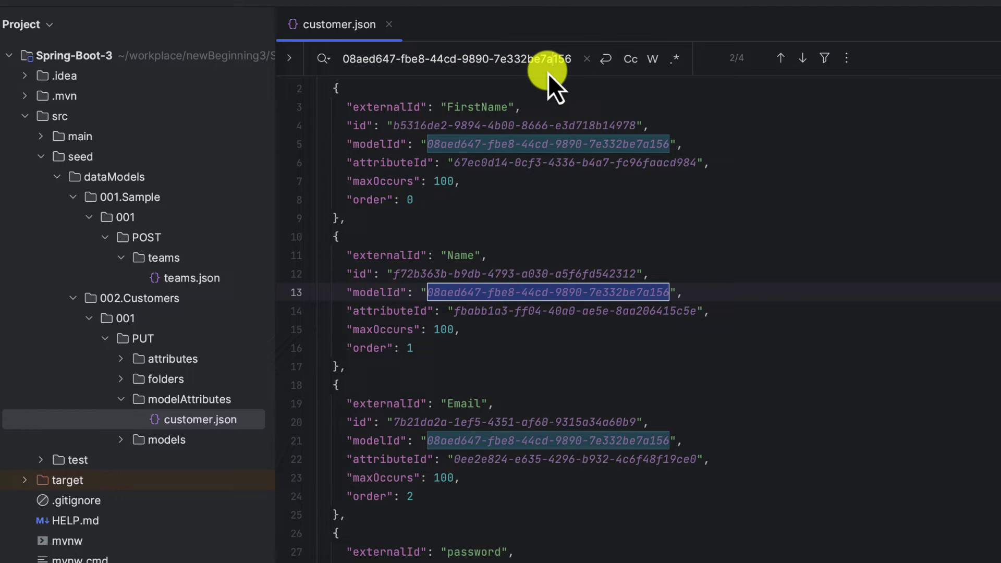
triple_click(517, 58)
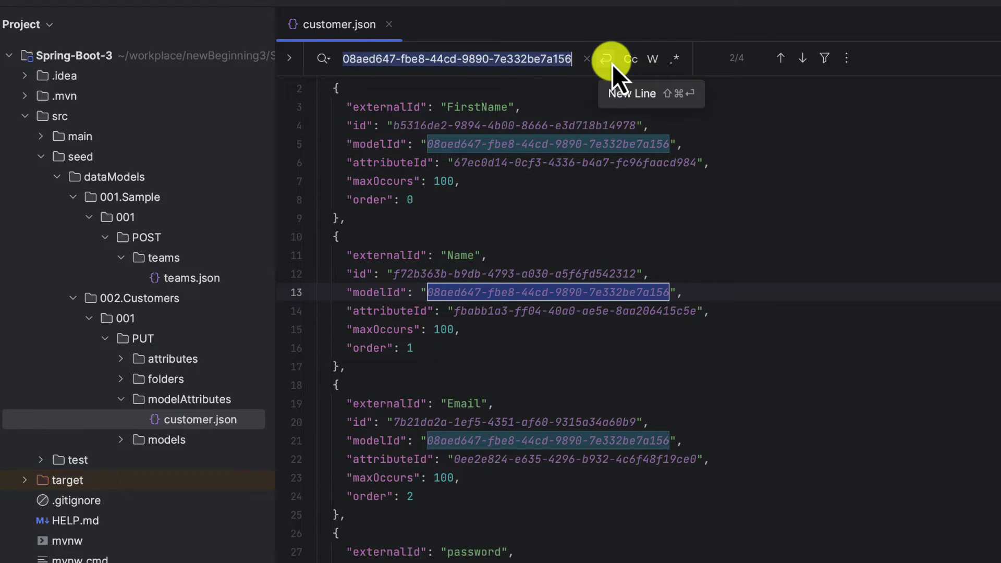
Search for Name, toggling whole-word matching on and off, then enable regex mode.
key(BackSpace)
text(Name)
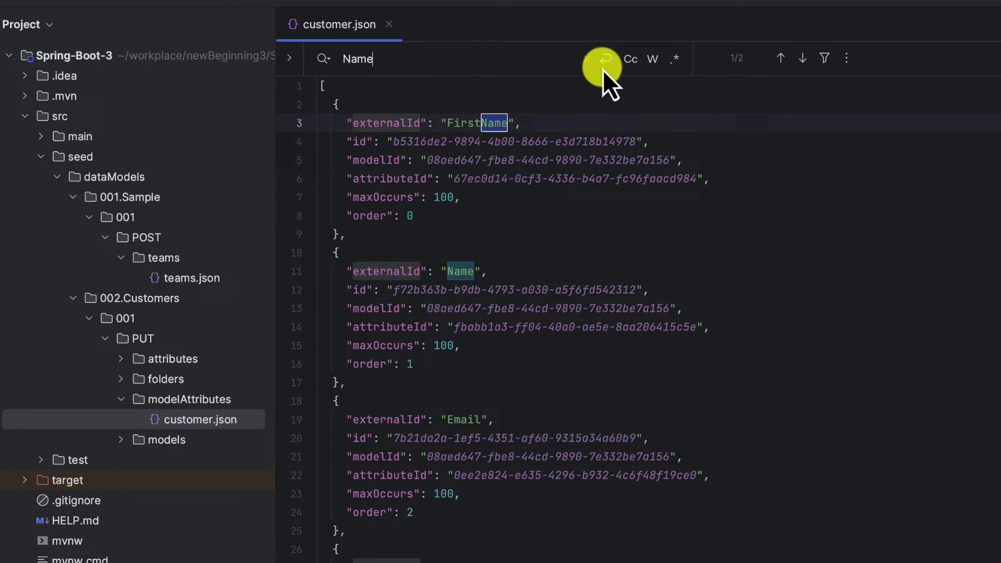
click(654, 58)
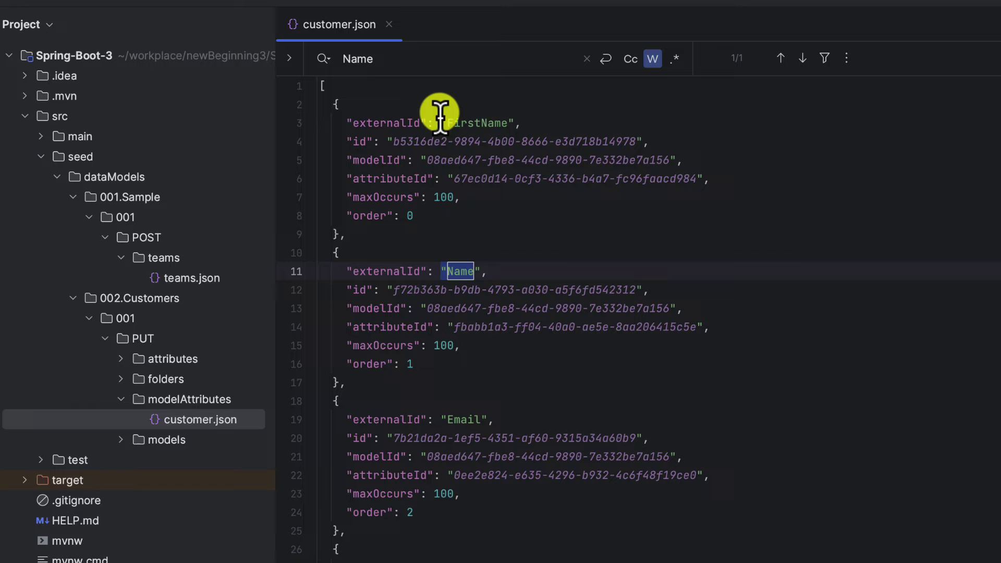
drag(441, 123, 523, 123)
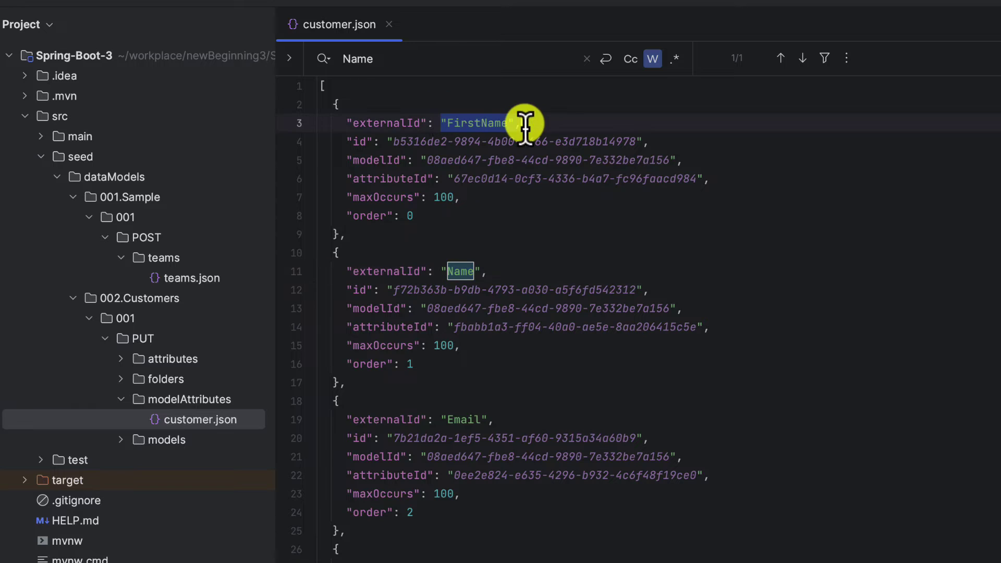
click(653, 58)
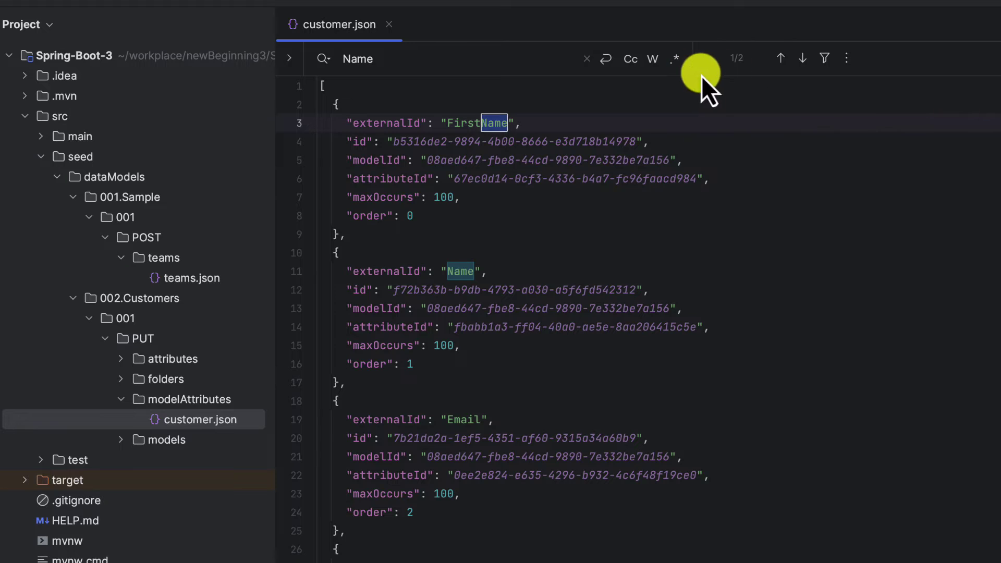
click(675, 59)
Search for the regex [A-Z], toggling Match Case on then off for 347 matches.
click(392, 61)
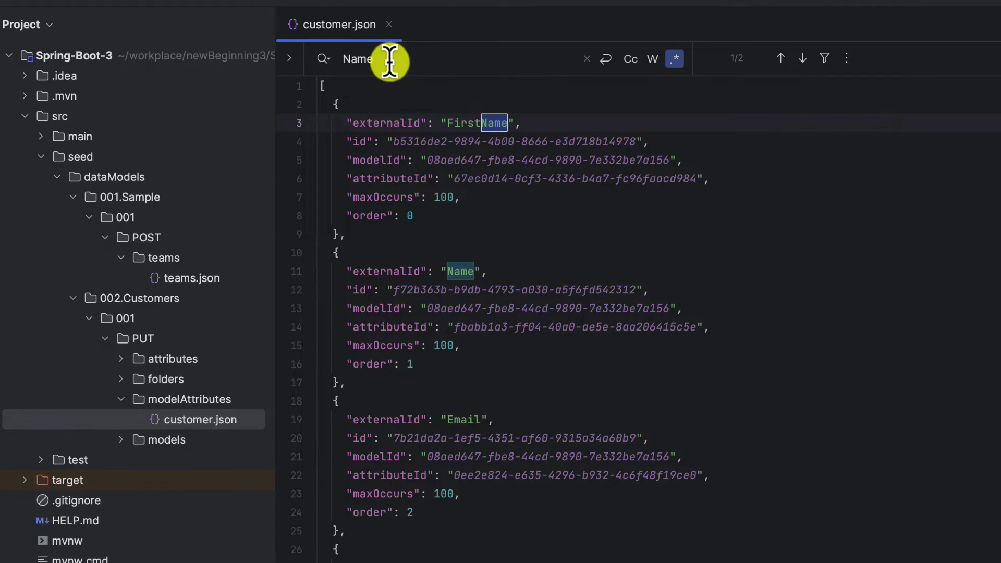
key(BackSpace)
key(BackSpace)
key(BackSpace)
text([A)
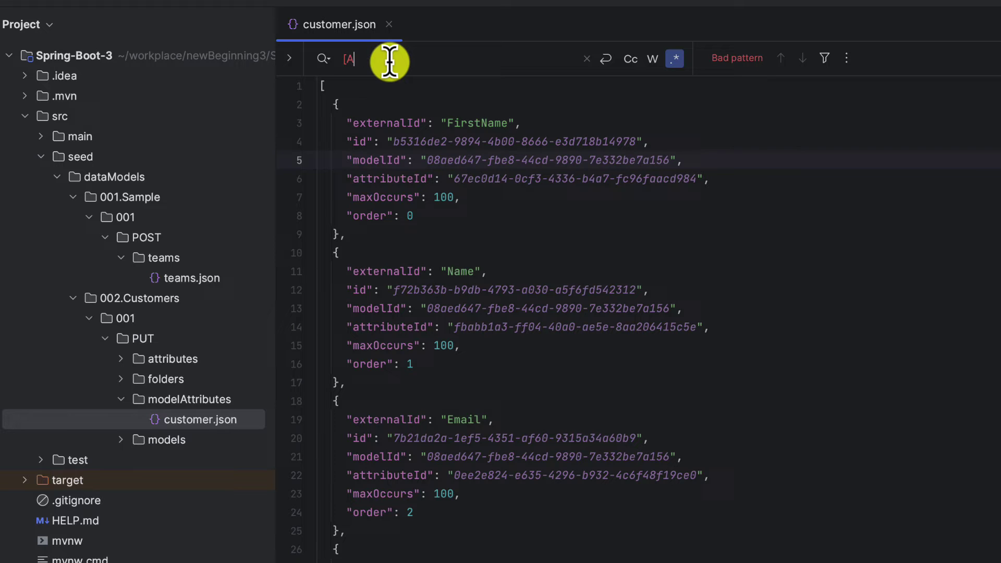
text(-Z])
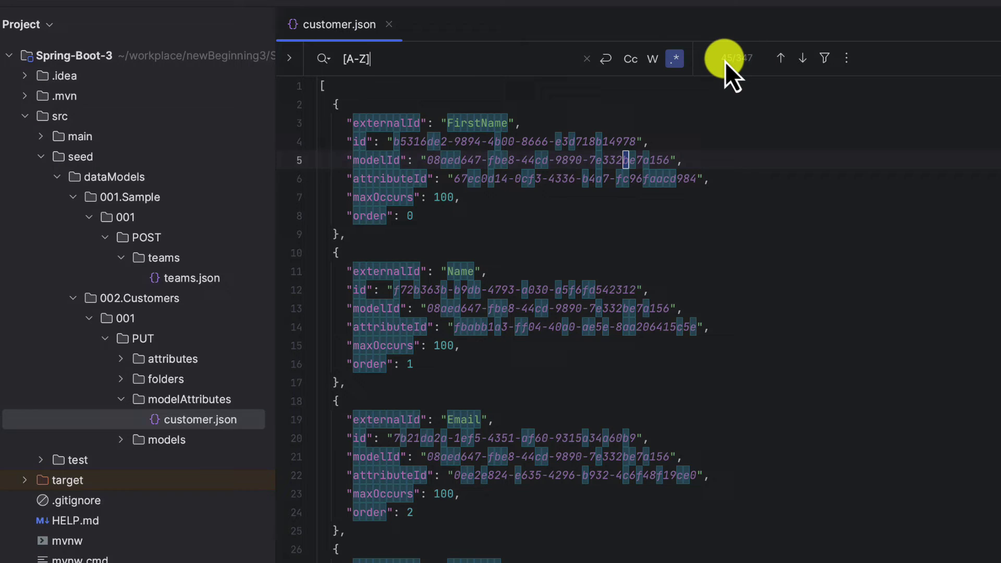
click(629, 58)
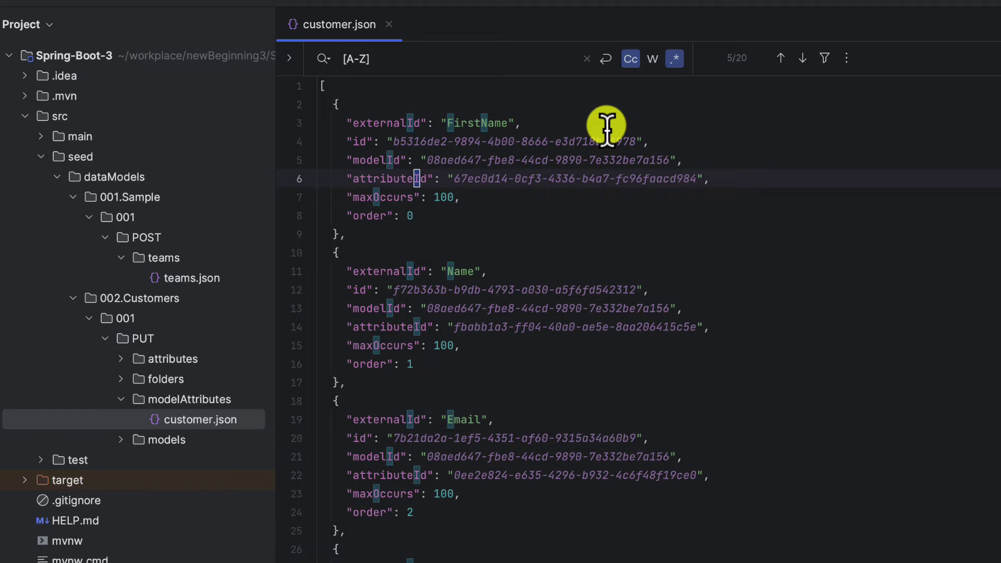
click(631, 59)
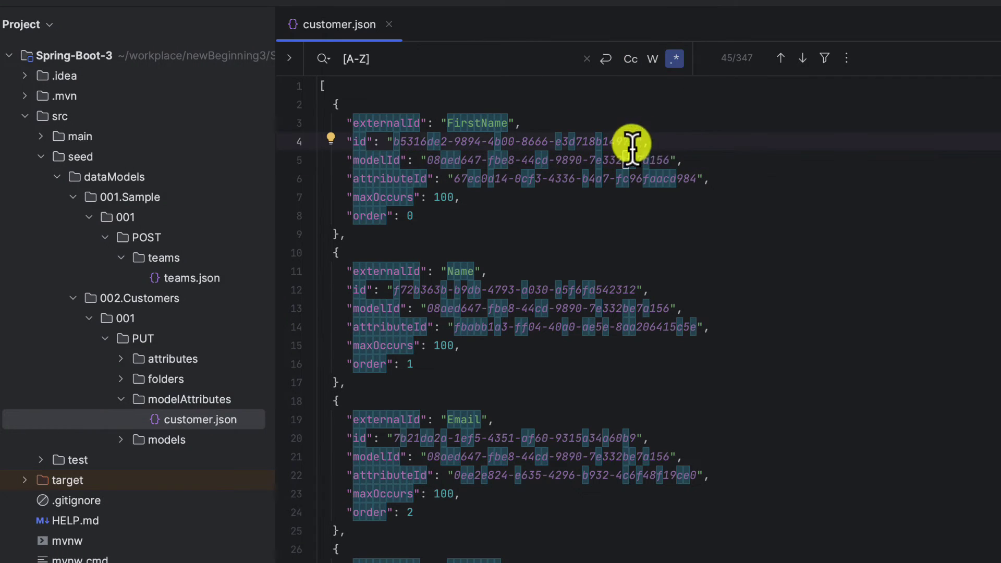
Put a caret on every modelId UUID occurrence and delete them to type Katia.
drag(671, 160, 428, 160)
key(ctrl+f)
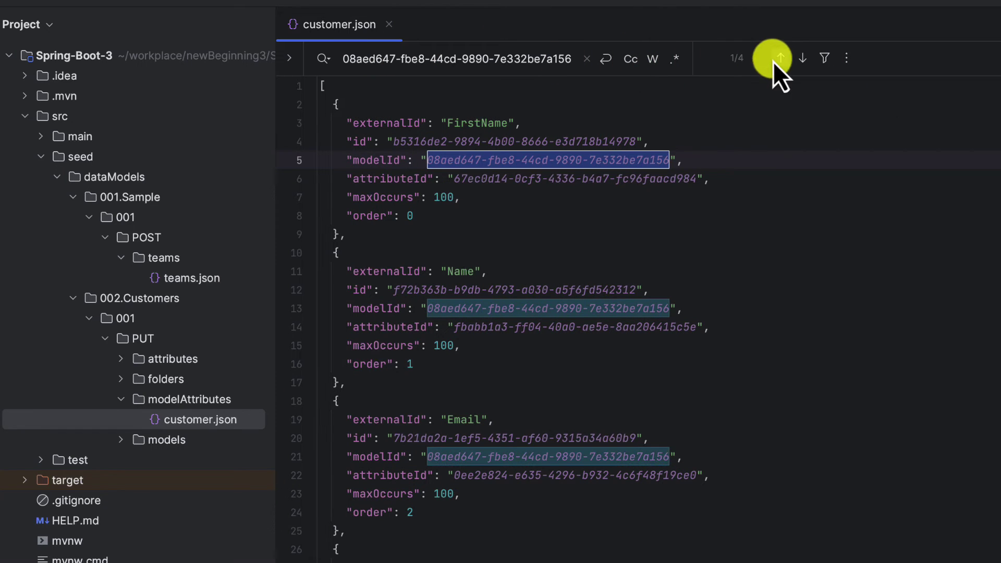
click(846, 59)
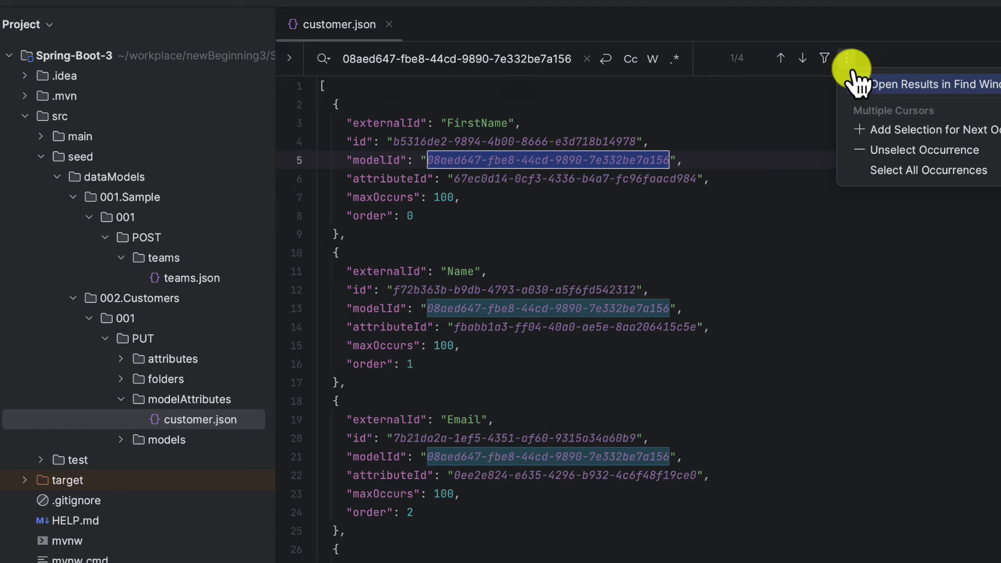
click(929, 171)
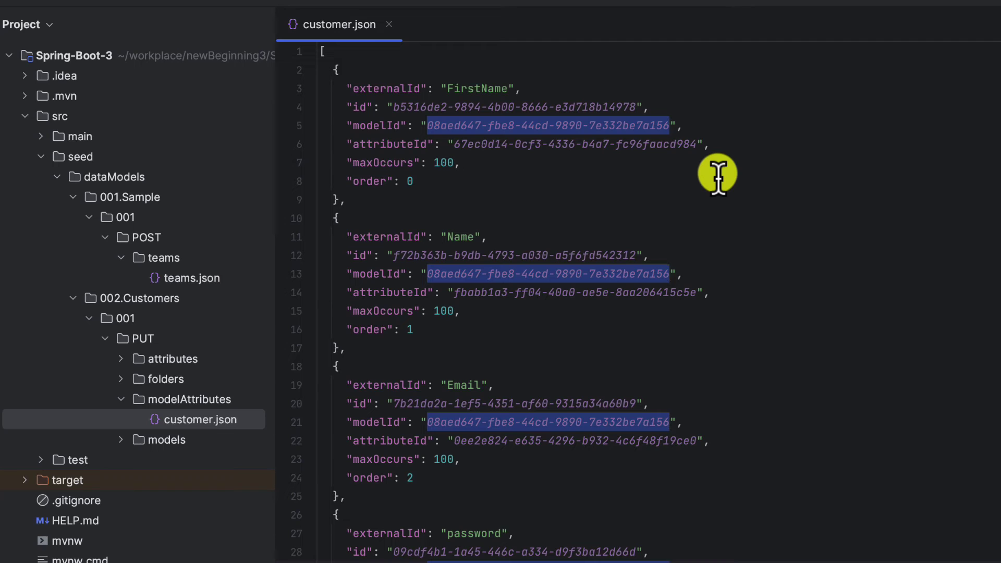
key(BackSpace)
text(Ka)
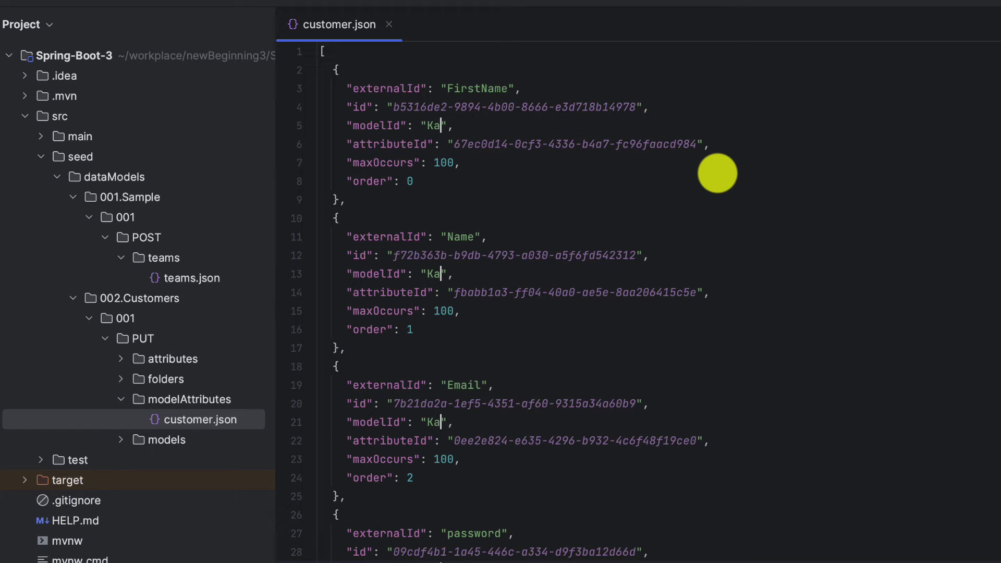
text(tia)
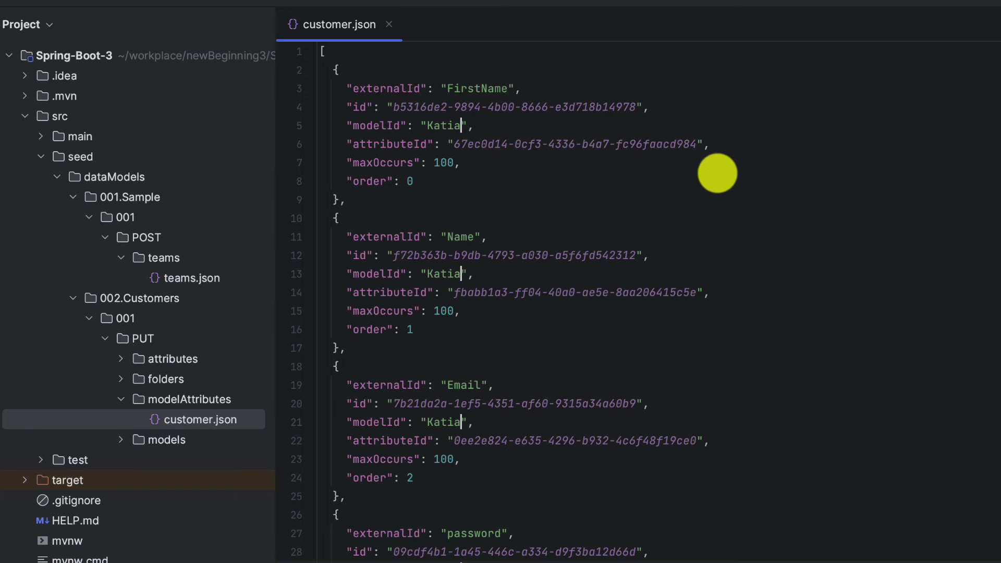
Undo the multi-caret edit to restore the UUIDs, then bring up Replace in Files.
key(ctrl+z)
click(819, 491)
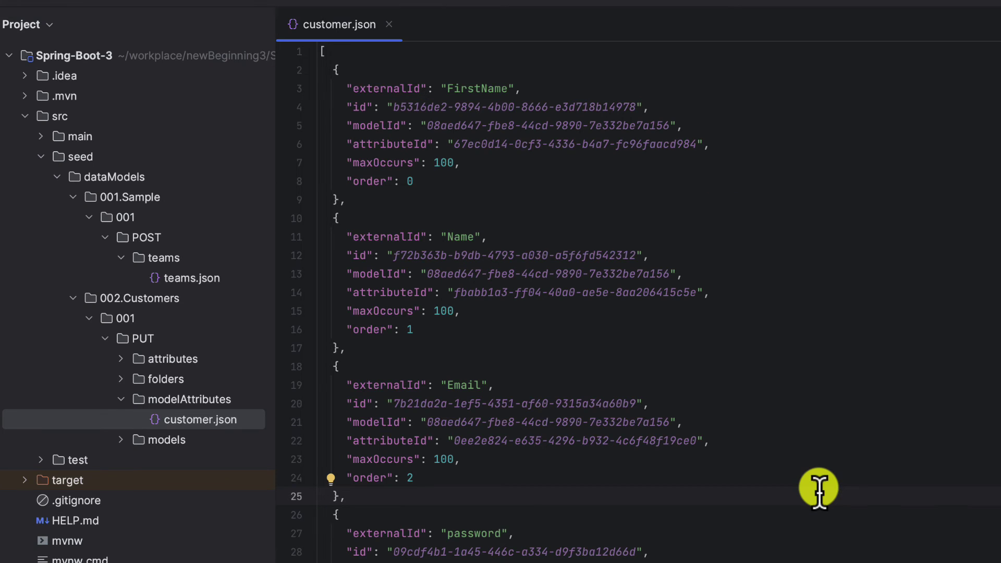
key(ctrl+shift+r)
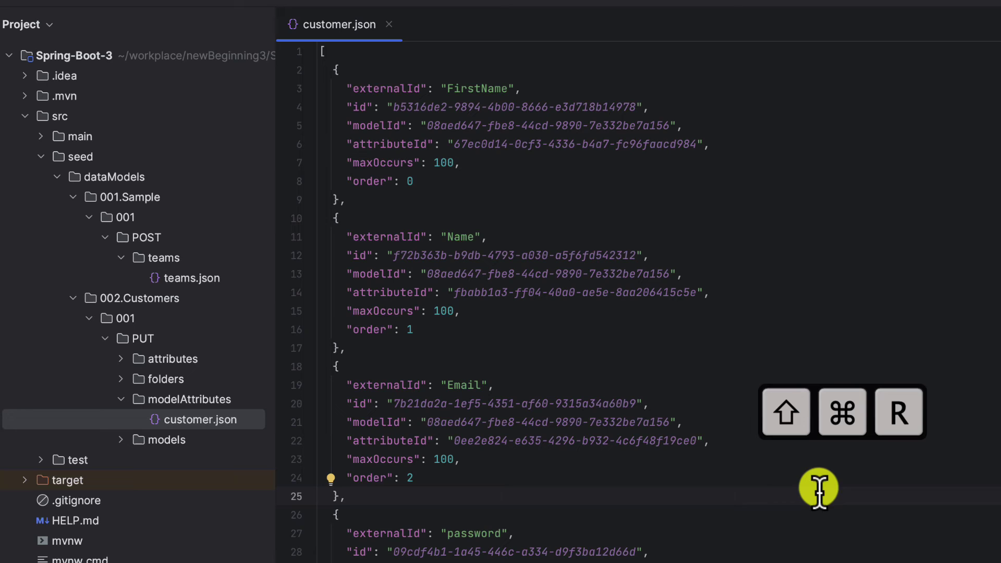
key(ctrl+shift+r)
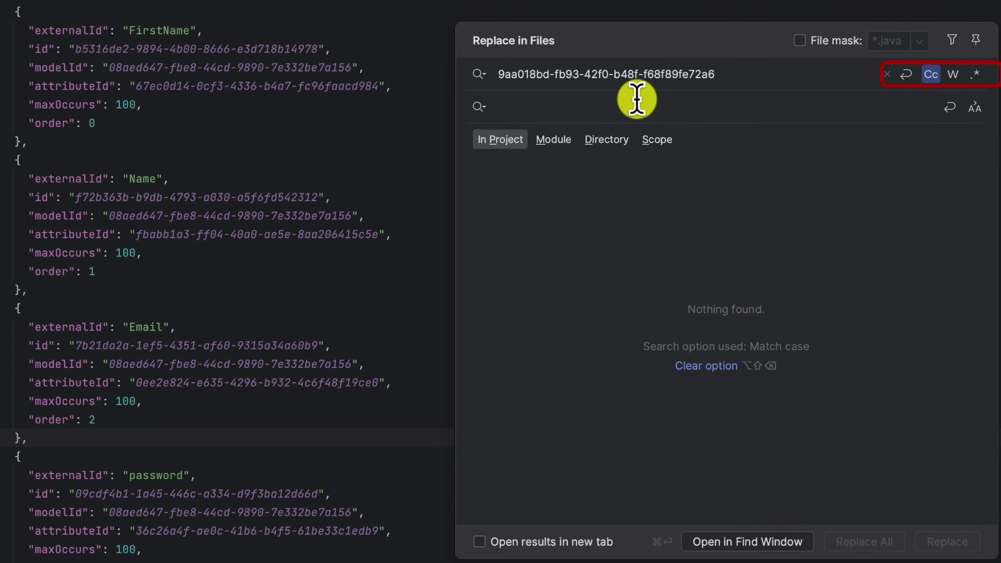
Search for the modelId UUID with Match case on, keeping the In Project scope.
drag(612, 74, 763, 73)
key(super+a)
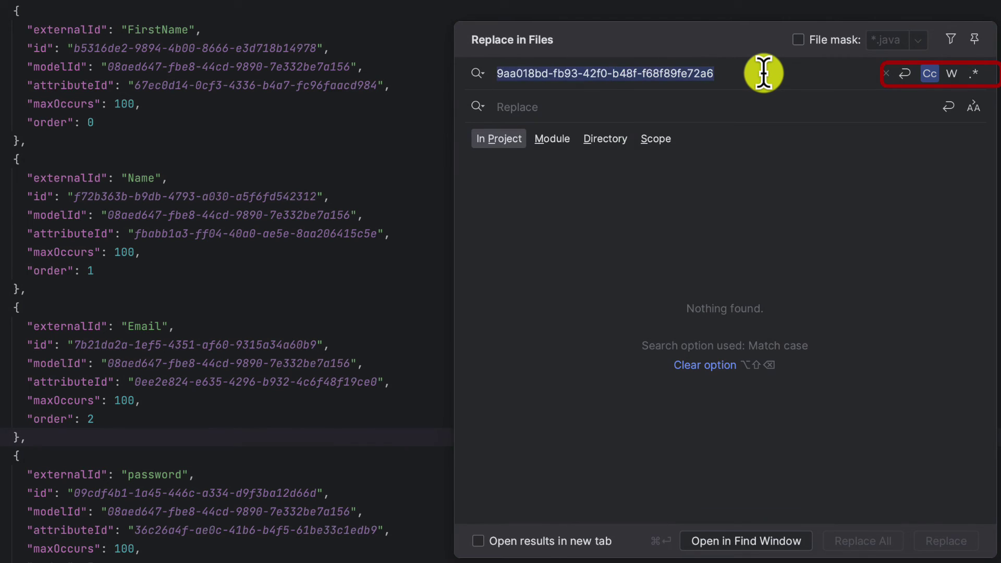
text(08aed647-fbe8-44cd-9890-7e332be7a156)
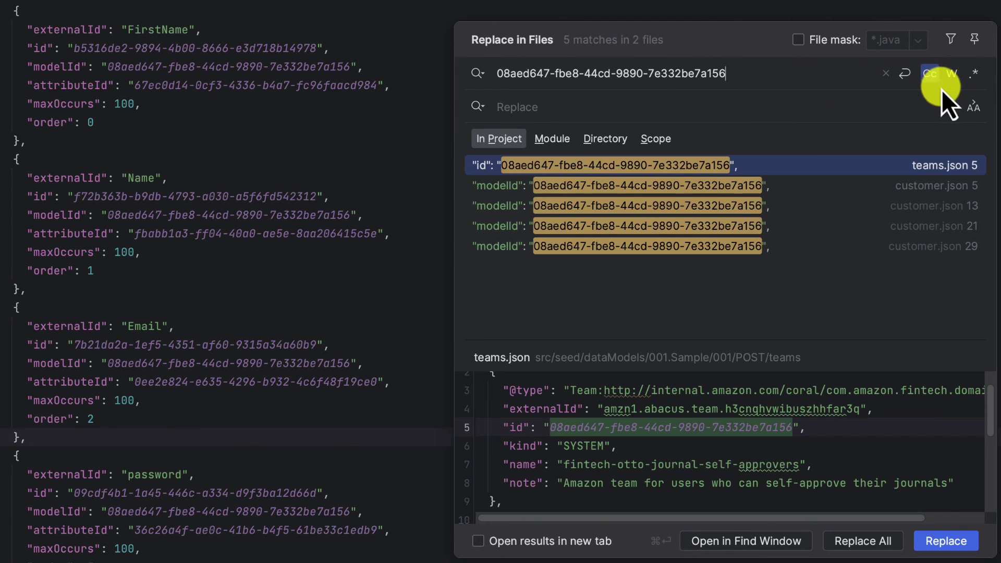
click(931, 74)
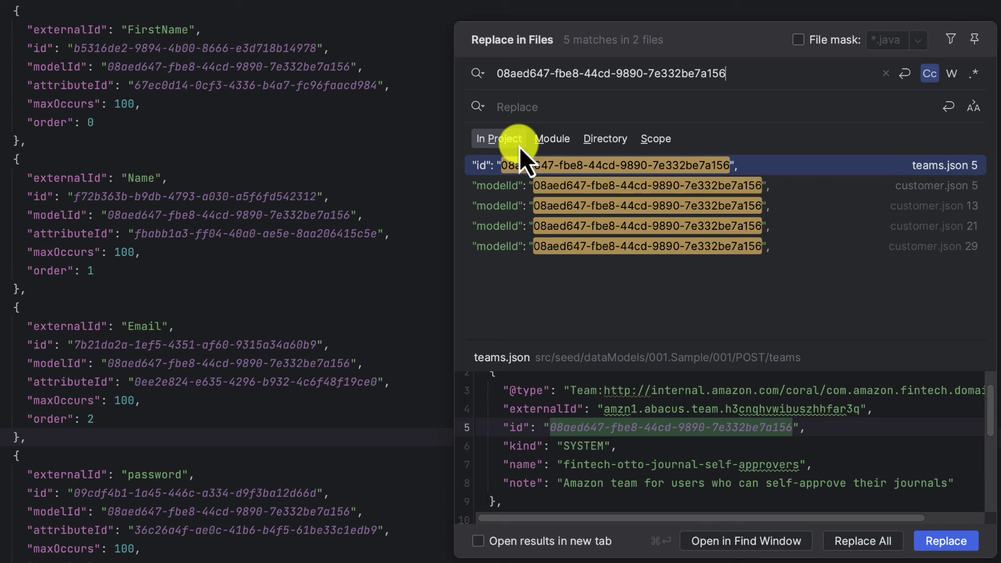
click(605, 138)
click(553, 139)
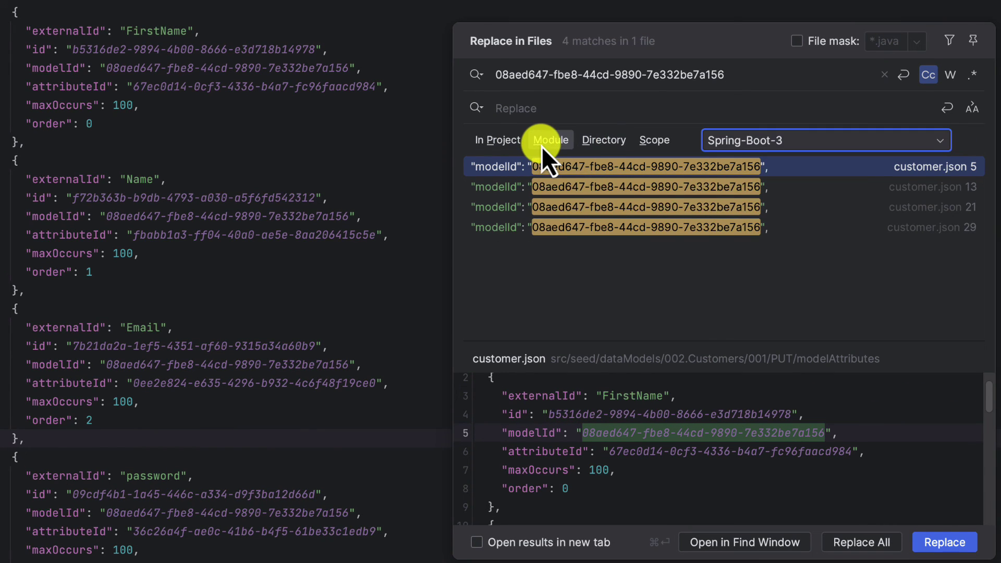
click(505, 140)
click(604, 140)
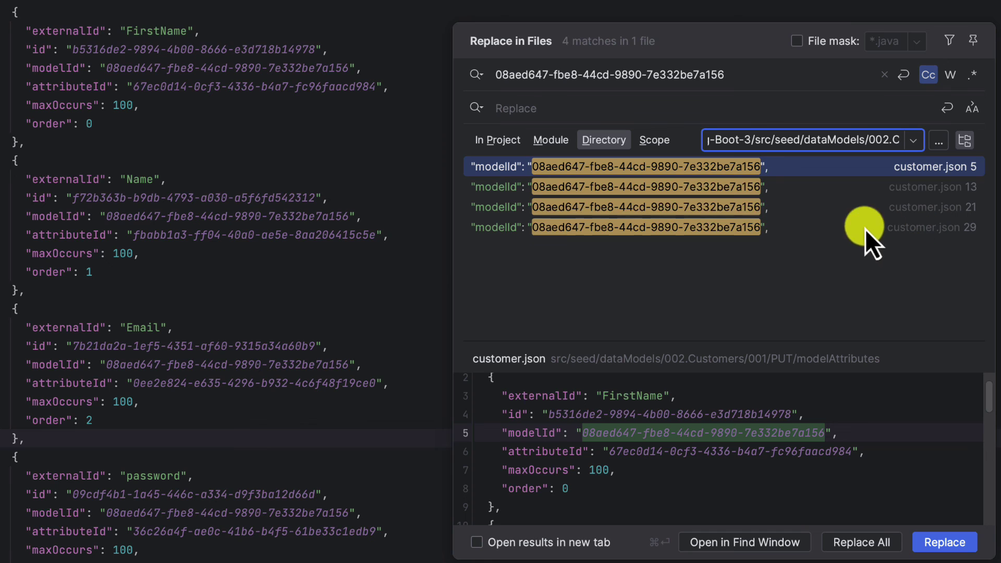
click(504, 145)
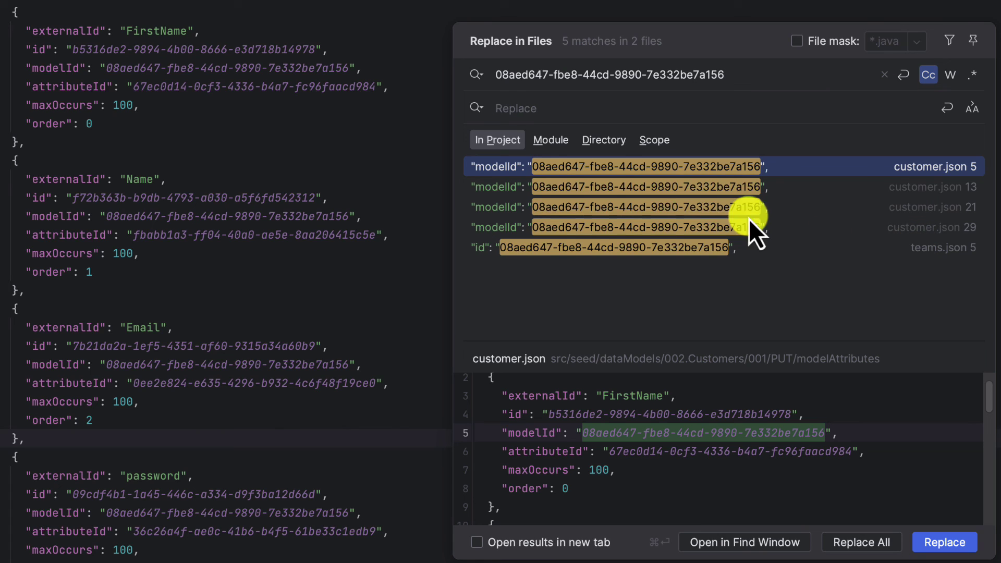
Replace all five UUID occurrences with 'Katia' and confirm.
click(556, 110)
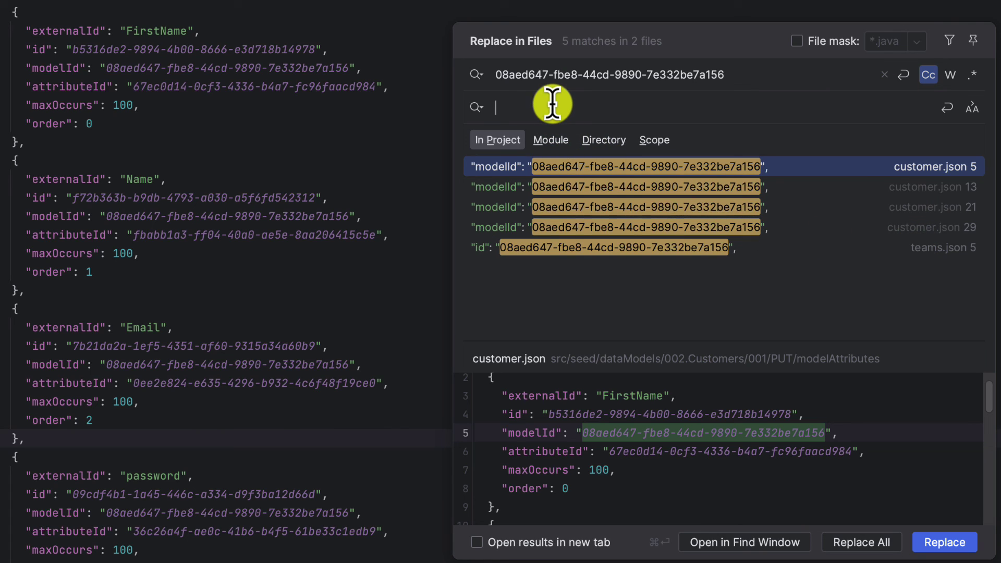
text(Katia)
click(861, 543)
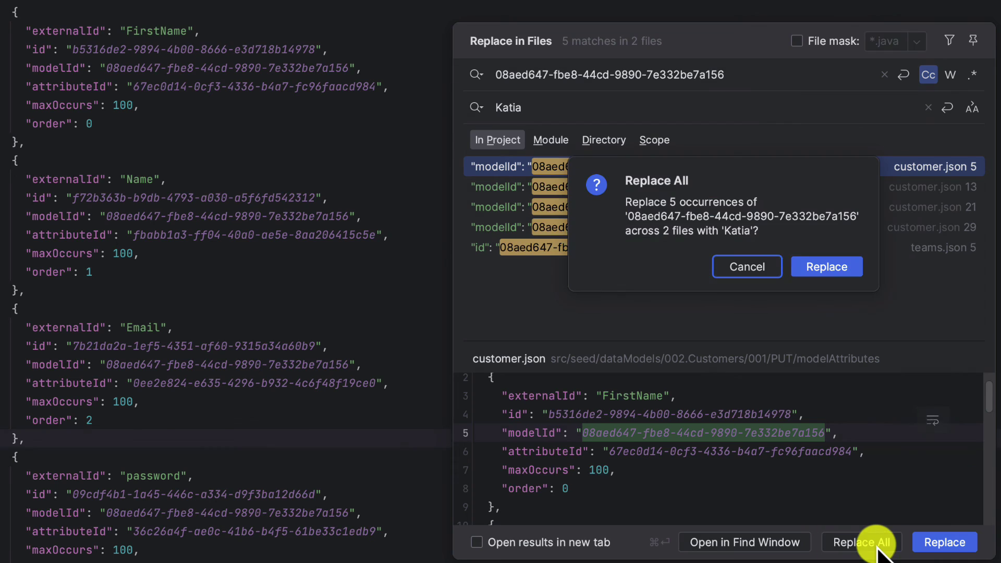
click(828, 267)
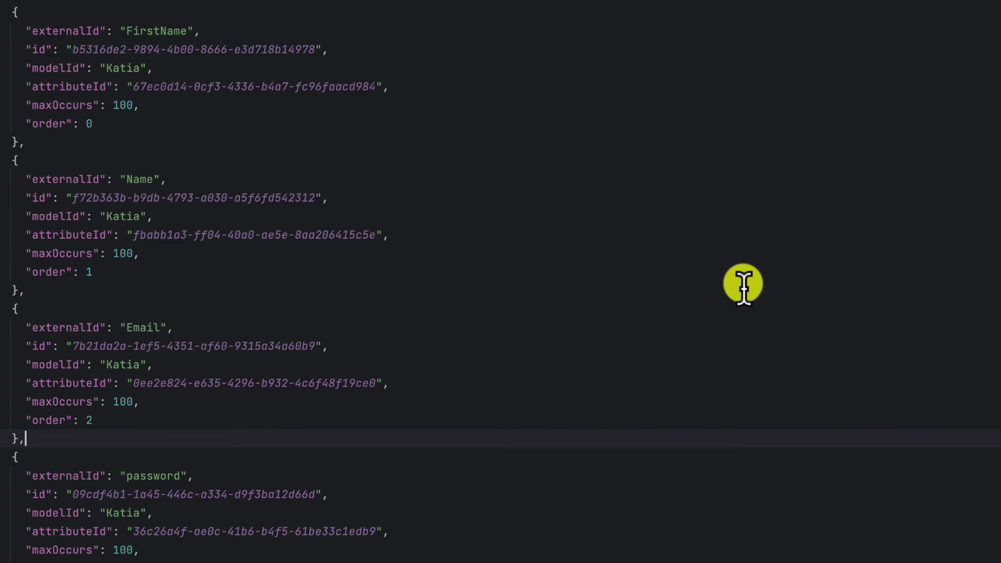